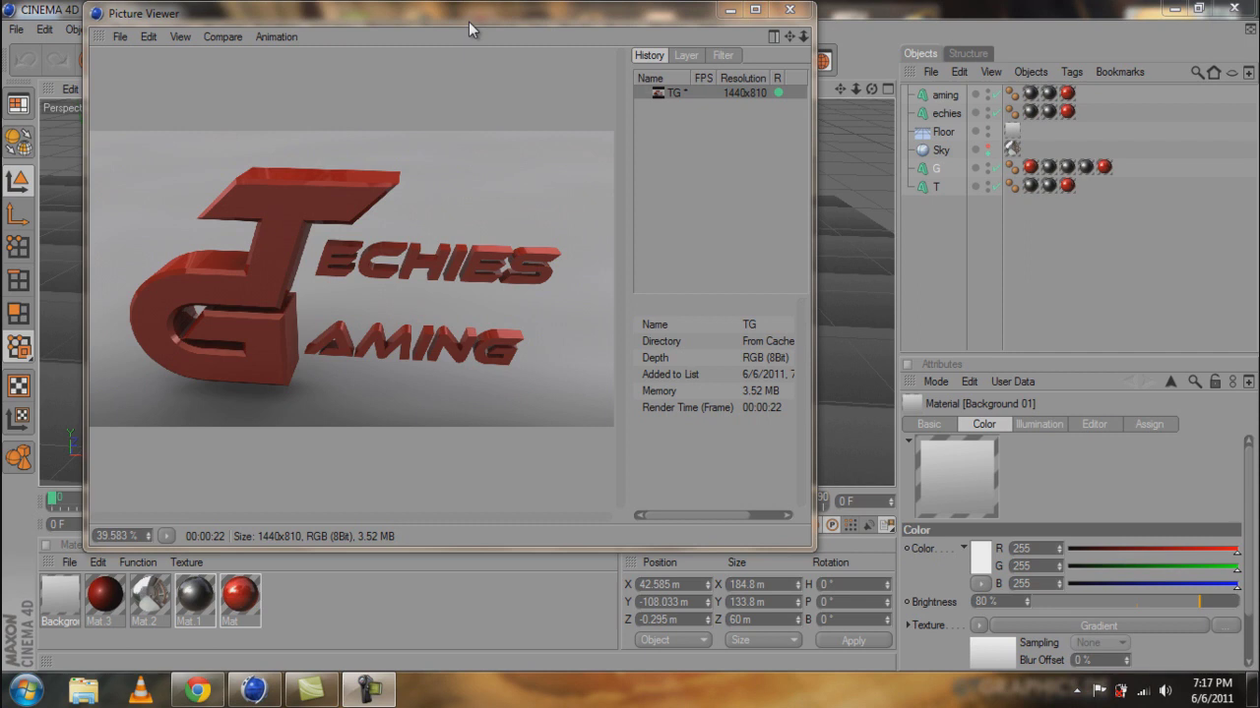
# Step: Close the previous render and start a new empty scene
pyautogui.click(786, 12)
pyautogui.click(15, 29)
pyautogui.click(36, 56)
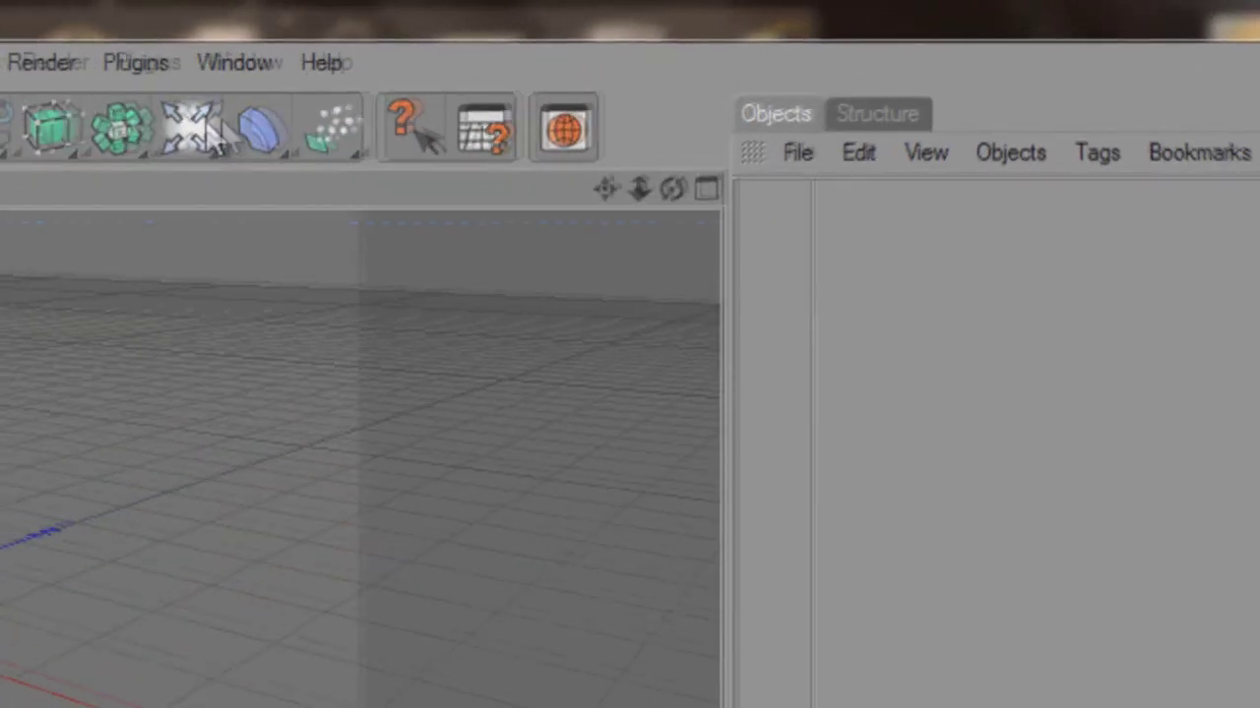
# Step: Add a Floor and a Sky object to the scene
pyautogui.click(202, 123)
pyautogui.click(554, 313)
pyautogui.click(182, 128)
pyautogui.click(871, 309)
# Step: Apply the Background 01 preset material from the Content Browser to the Floor
pyautogui.click(810, 248)
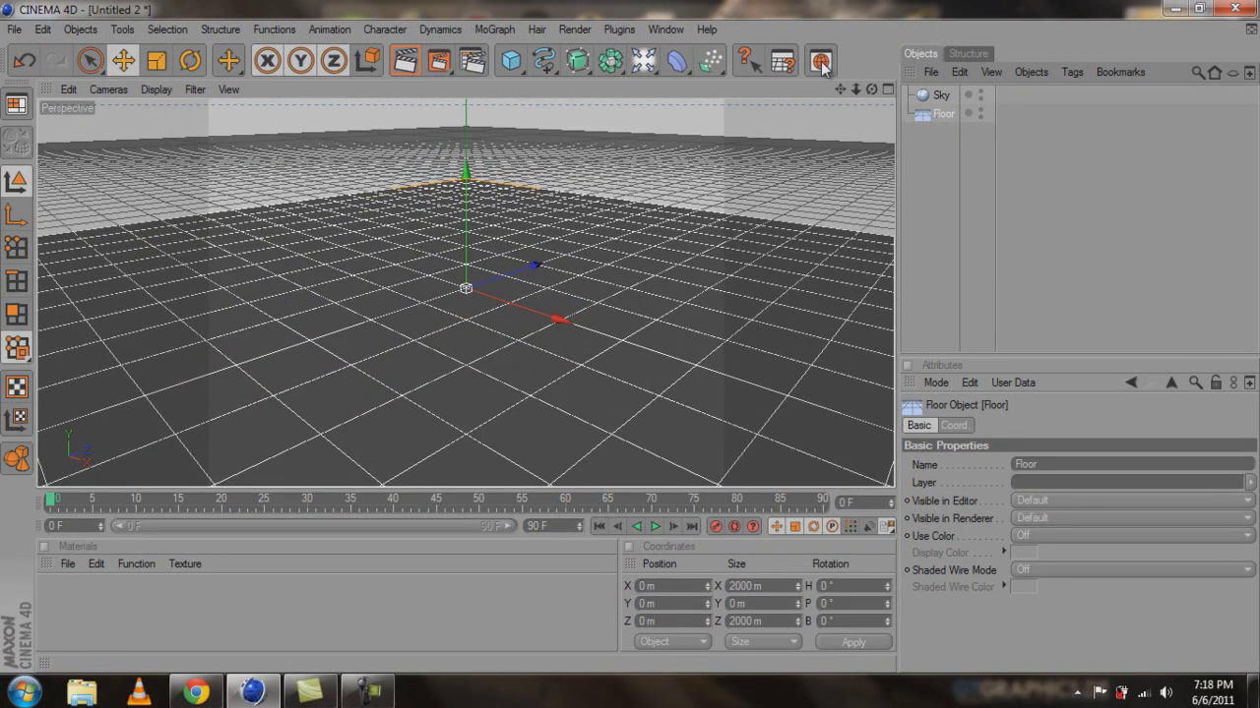
pyautogui.click(821, 62)
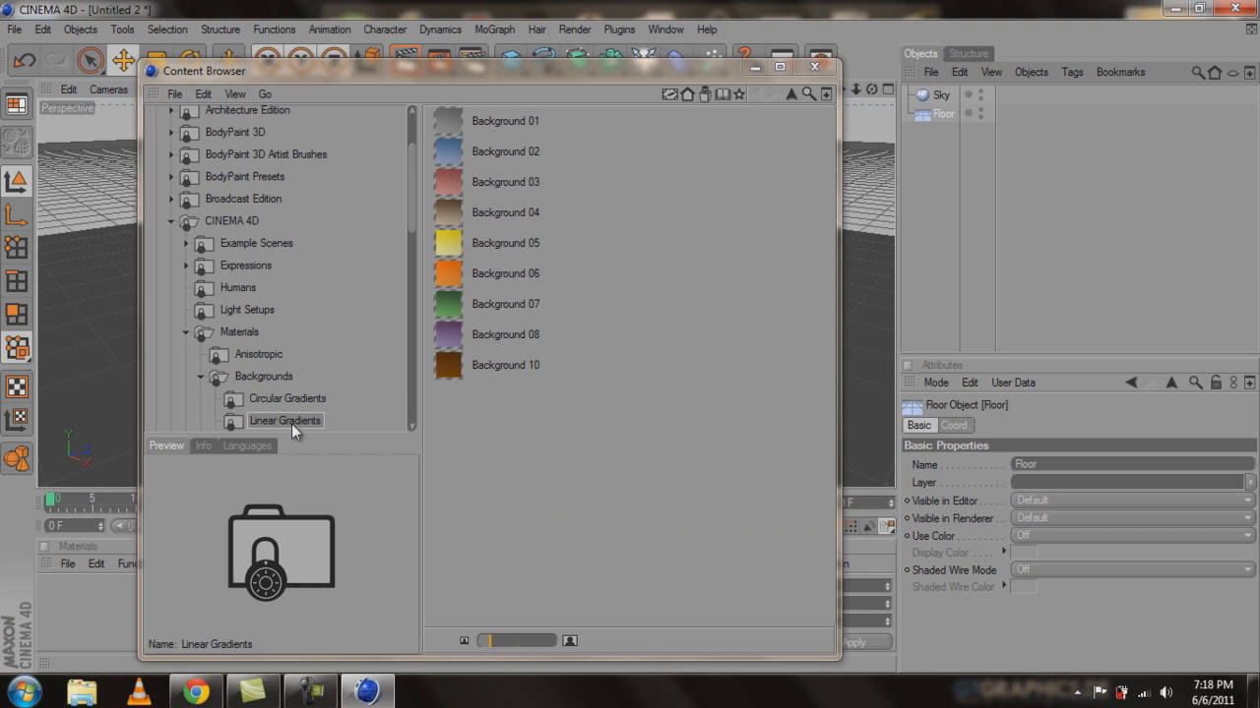
pyautogui.click(497, 122)
pyautogui.moveTo(495, 122); pyautogui.dragTo(938, 109)
pyautogui.click(814, 66)
# Step: Render a test preview of the floor and sky, then select the Sky
pyautogui.click(439, 60)
pyautogui.click(791, 12)
pyautogui.click(927, 95)
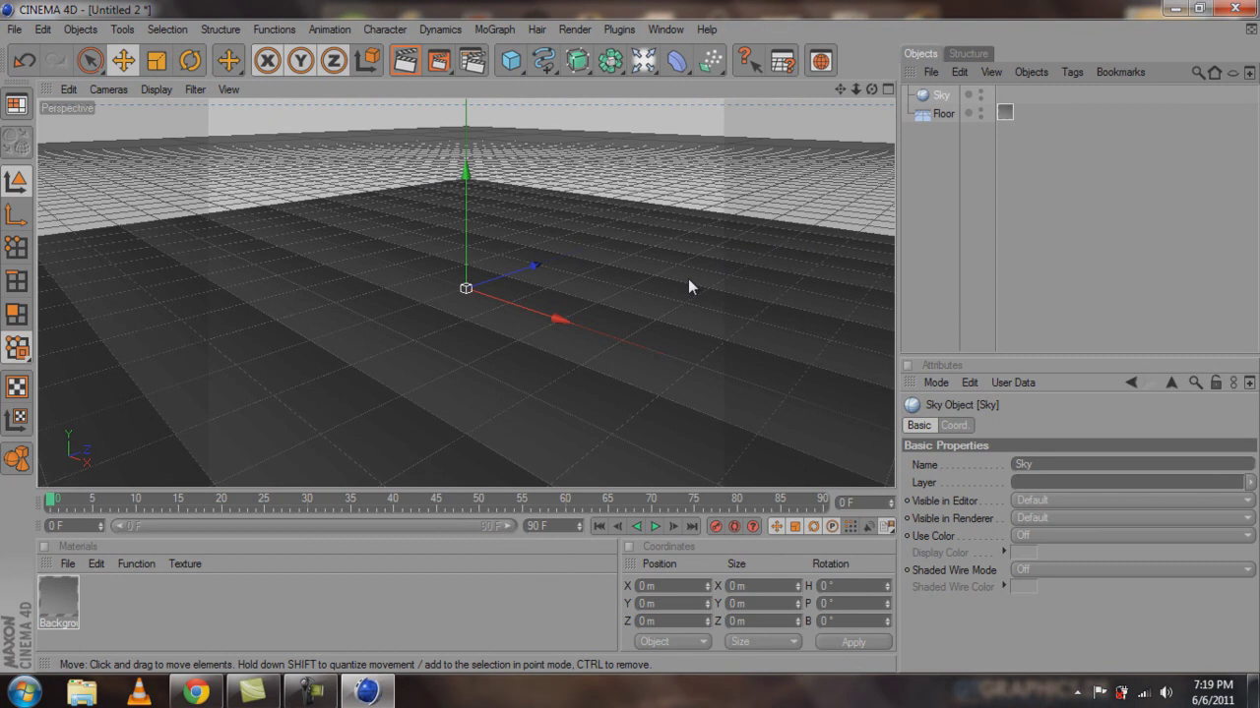
pyautogui.click(201, 691)
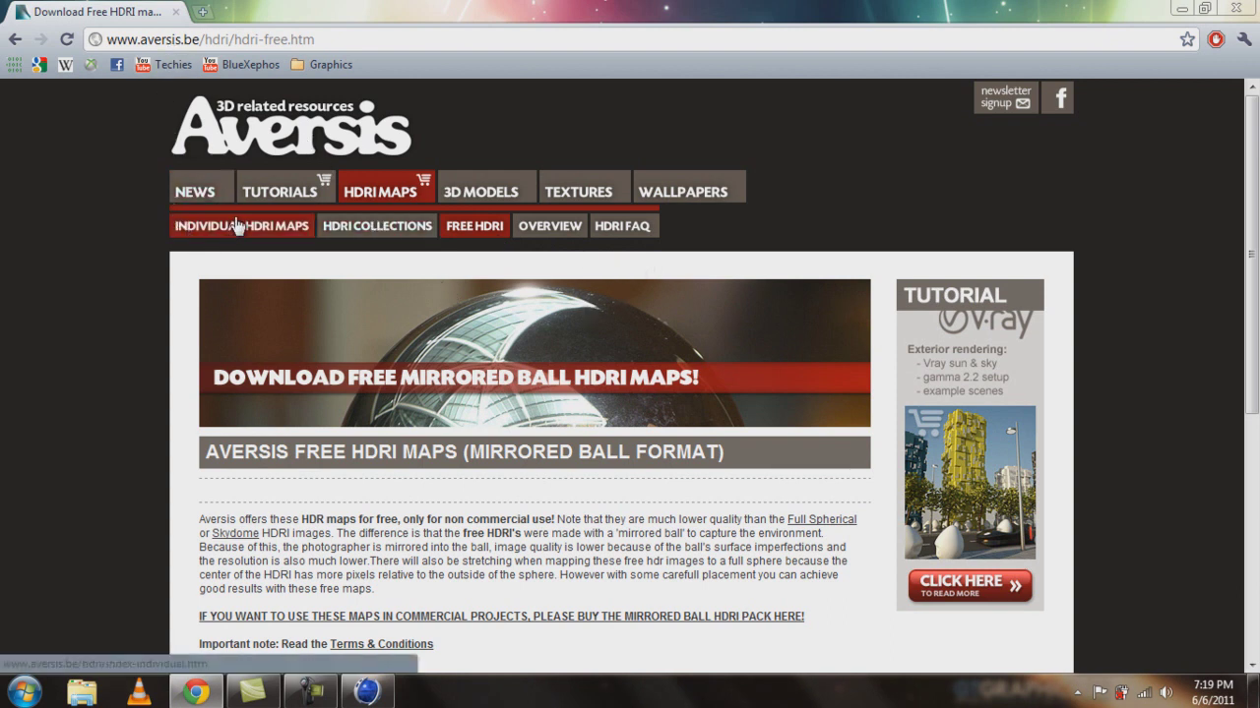
pyautogui.scroll(-5, 571, 295)
pyautogui.click(366, 691)
# Step: Browse in Explorer to the Documents > Cinema folder holding free_001.hdr
pyautogui.click(80, 692)
pyautogui.click(402, 246)
pyautogui.click(409, 324)
pyautogui.doubleClick(546, 336)
pyautogui.doubleClick(560, 278)
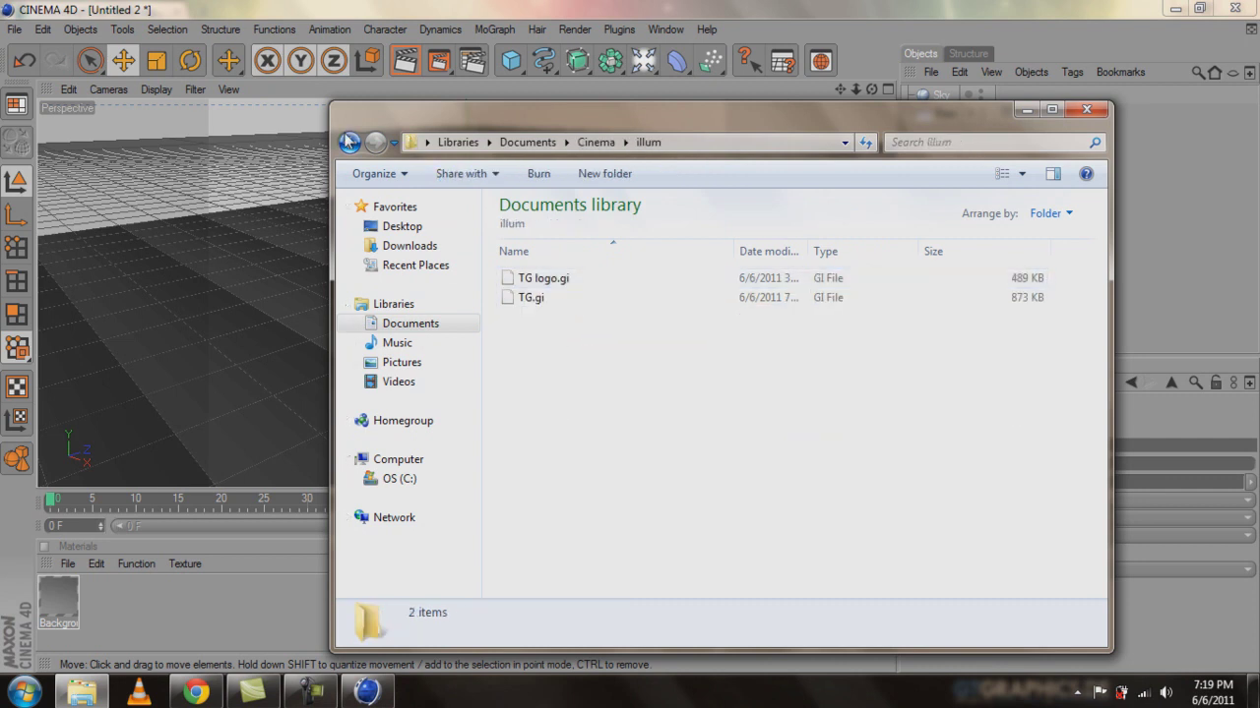
pyautogui.click(349, 141)
pyautogui.moveTo(418, 114); pyautogui.dragTo(106, 146)
# Step: Put free_001.hdr on the Sky, copying it beside the scene, and render a preview
pyautogui.moveTo(258, 331); pyautogui.dragTo(1086, 116)
pyautogui.moveTo(988, 98); pyautogui.dragTo(990, 100)
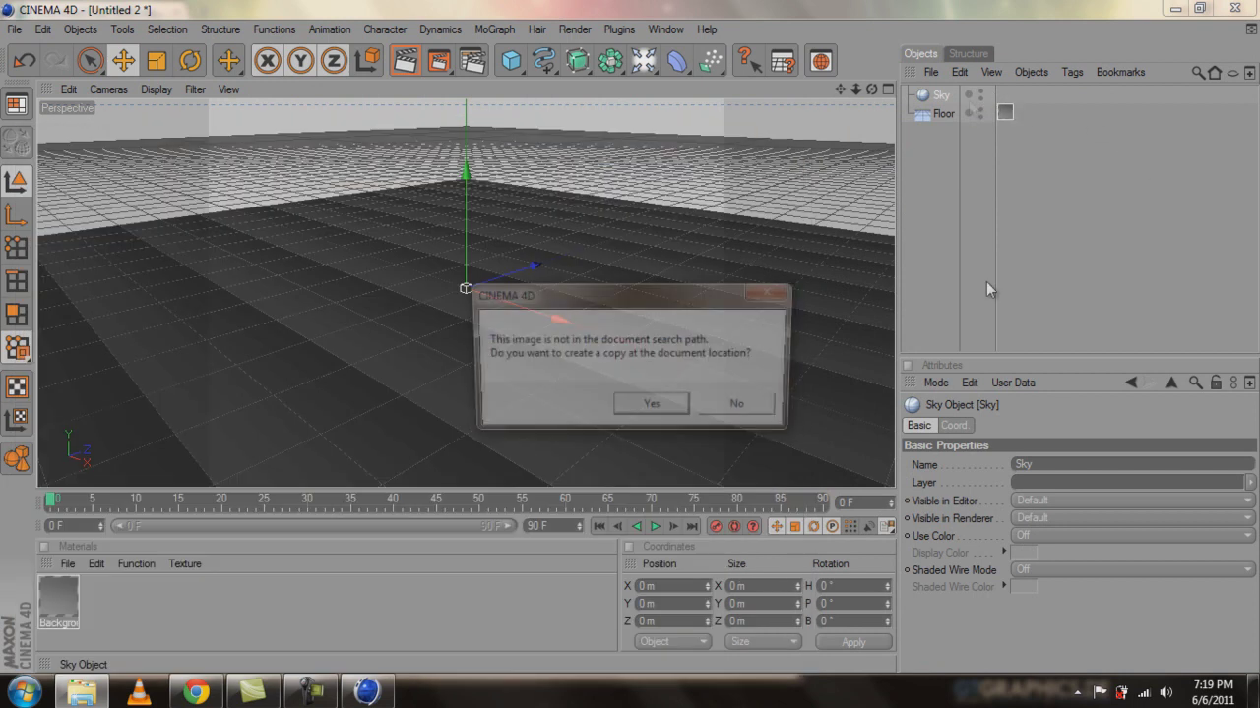
pyautogui.click(680, 413)
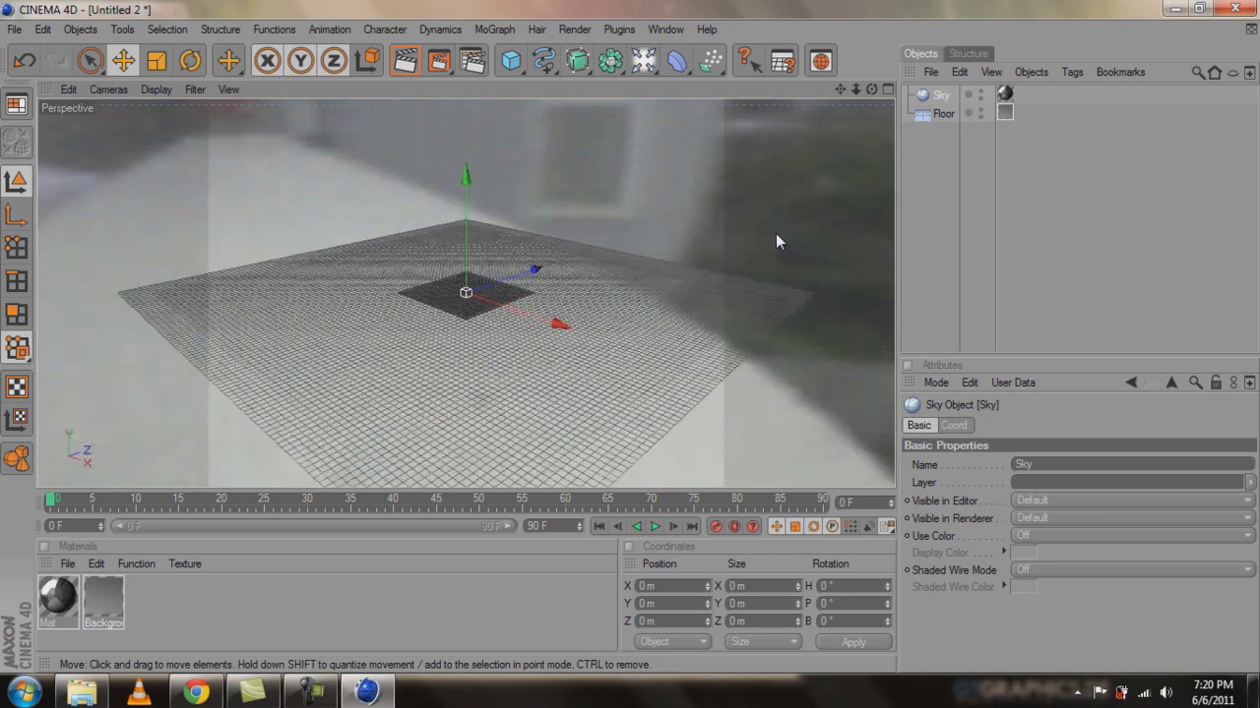
pyautogui.click(57, 596)
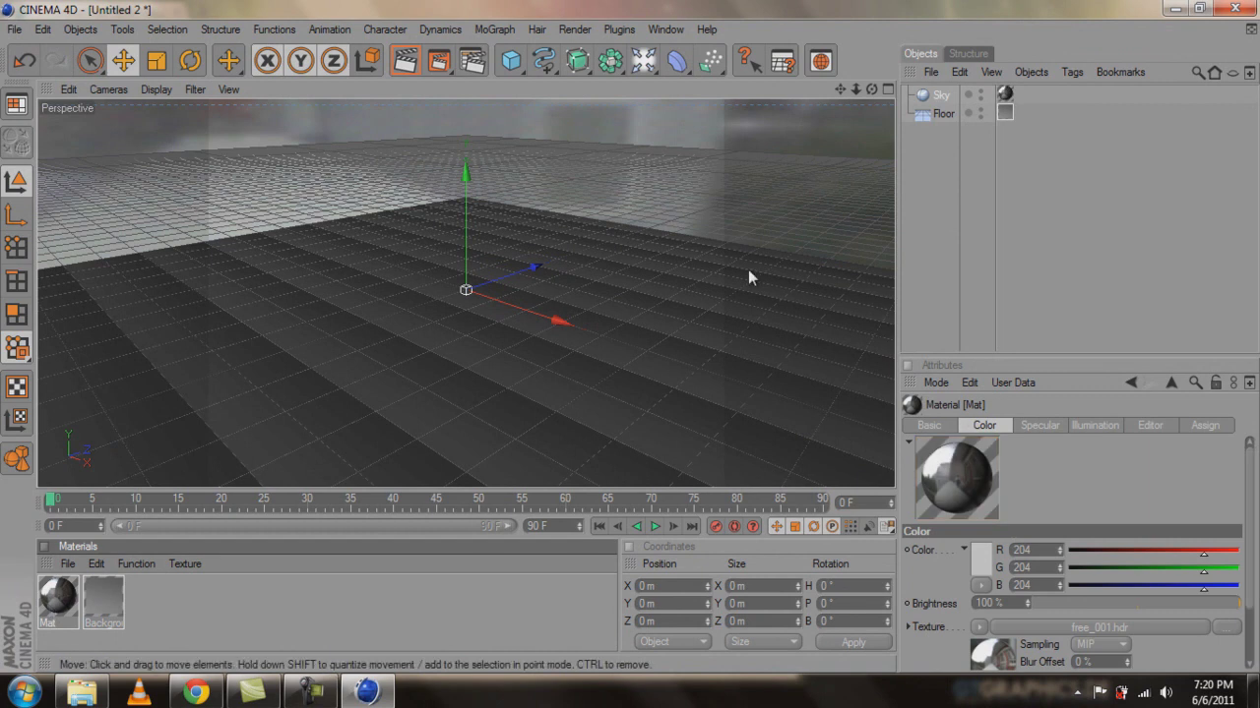
pyautogui.click(439, 62)
# Step: Render another quick test preview of the HDRI-lit scene
pyautogui.click(790, 10)
pyautogui.click(441, 65)
pyautogui.click(789, 10)
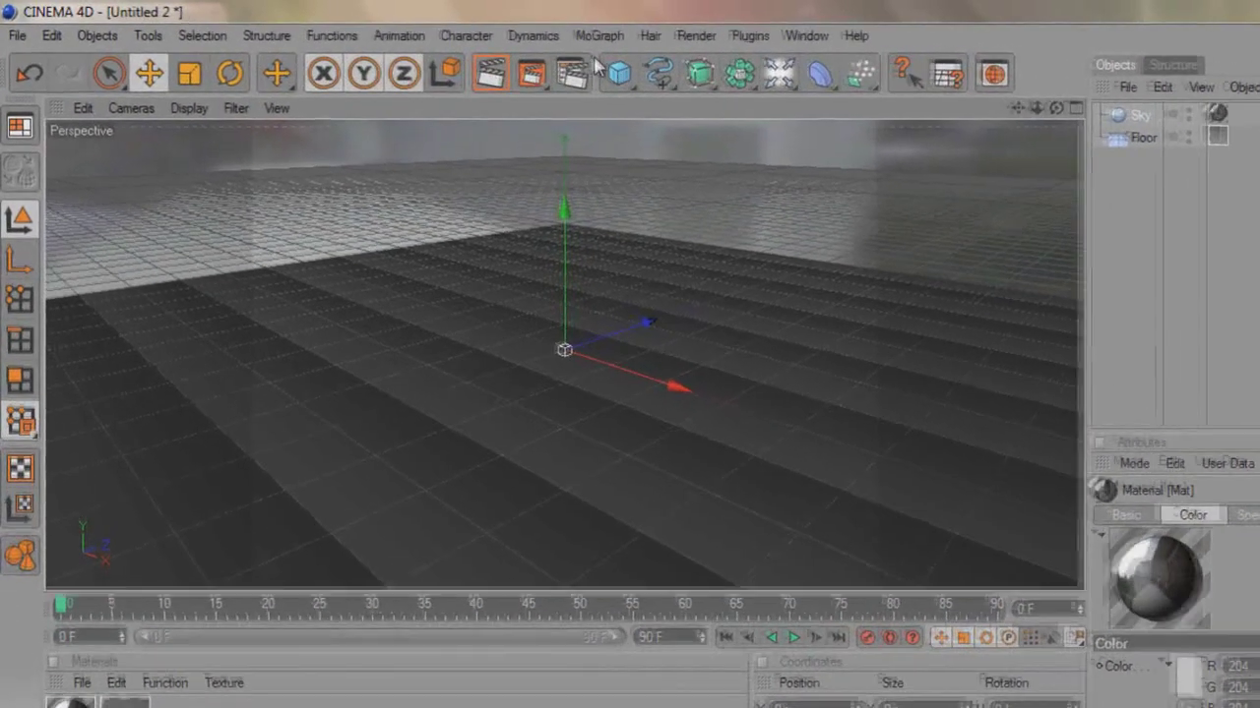
# Step: Add Global Illumination in Render Settings and uncheck Auto Light under Options
pyautogui.click(569, 73)
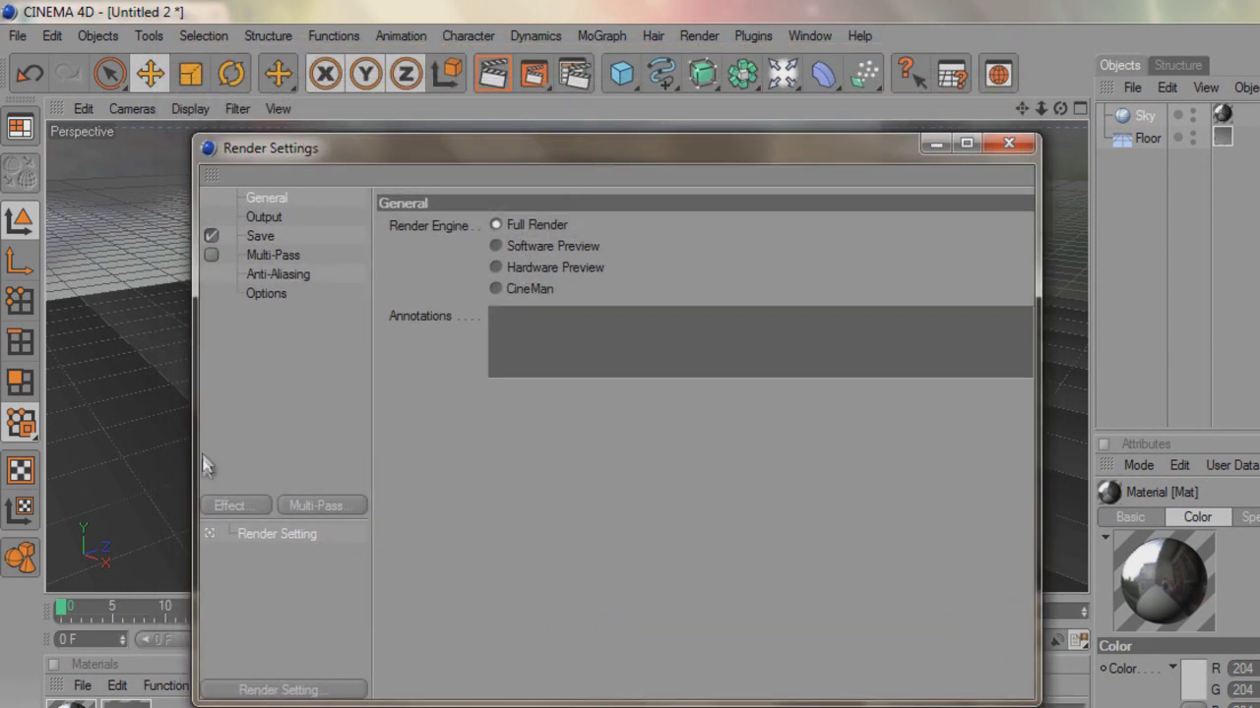
pyautogui.click(239, 506)
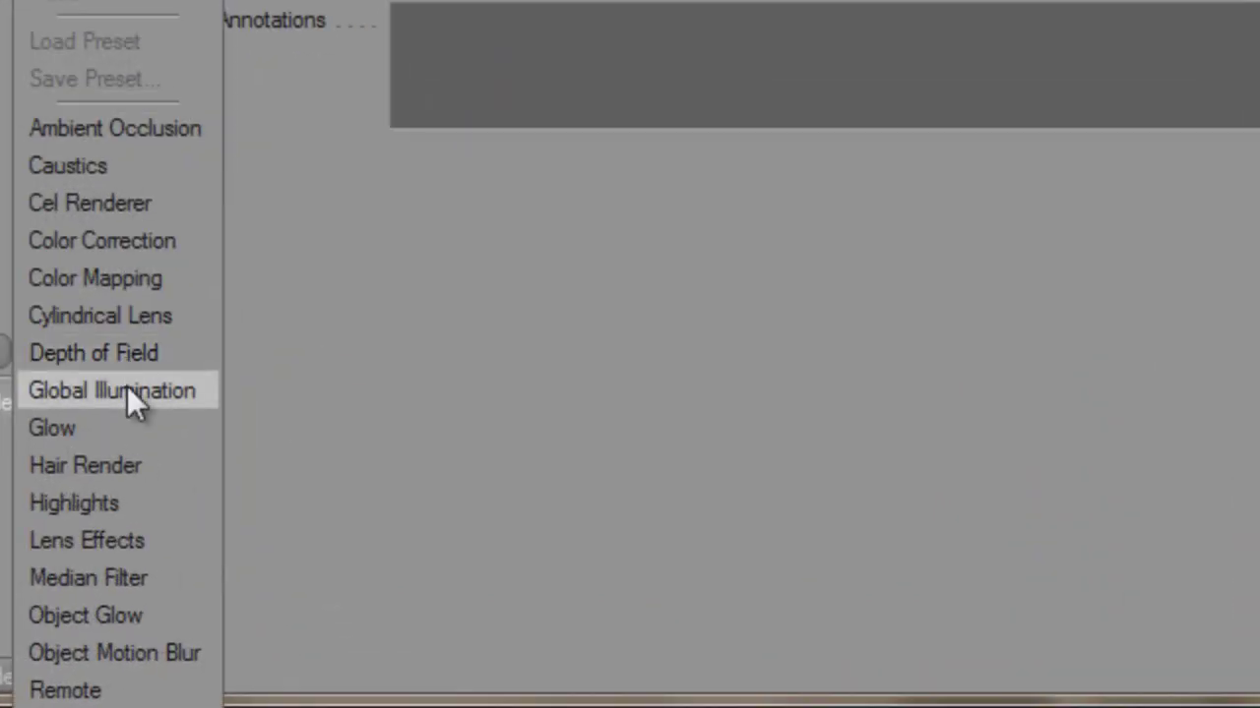
pyautogui.click(127, 386)
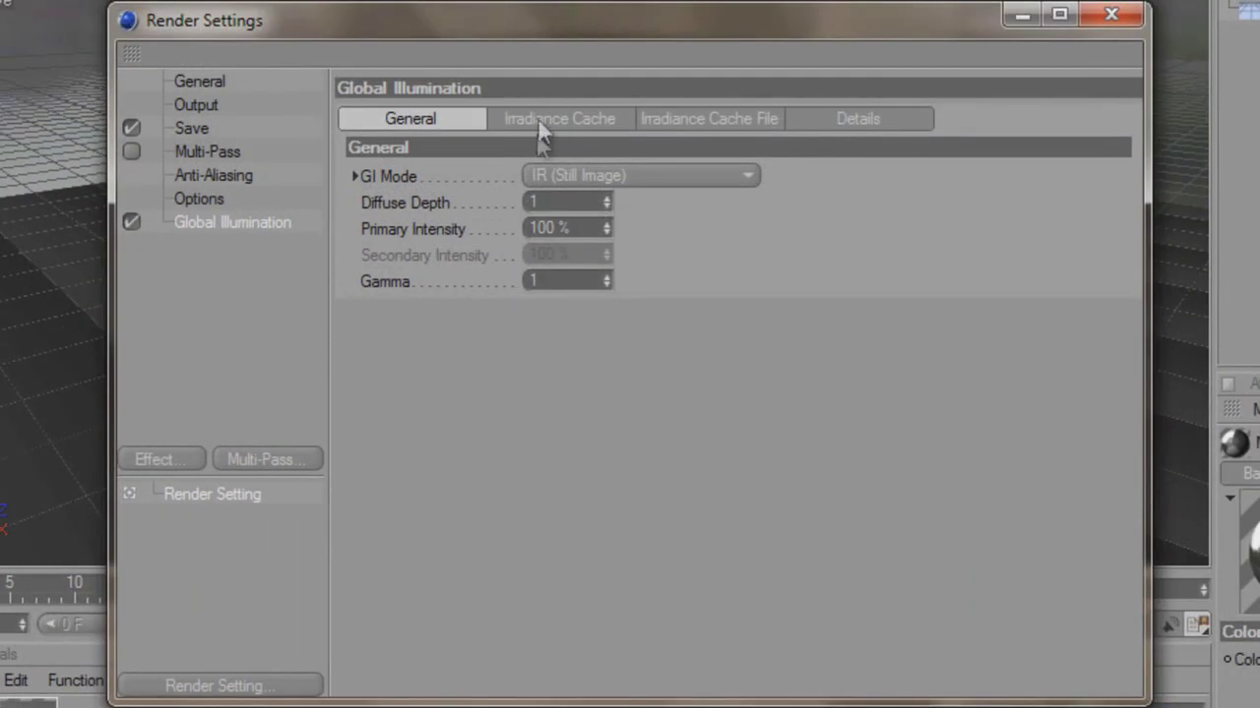
pyautogui.click(551, 118)
pyautogui.click(681, 118)
pyautogui.click(835, 118)
pyautogui.click(381, 118)
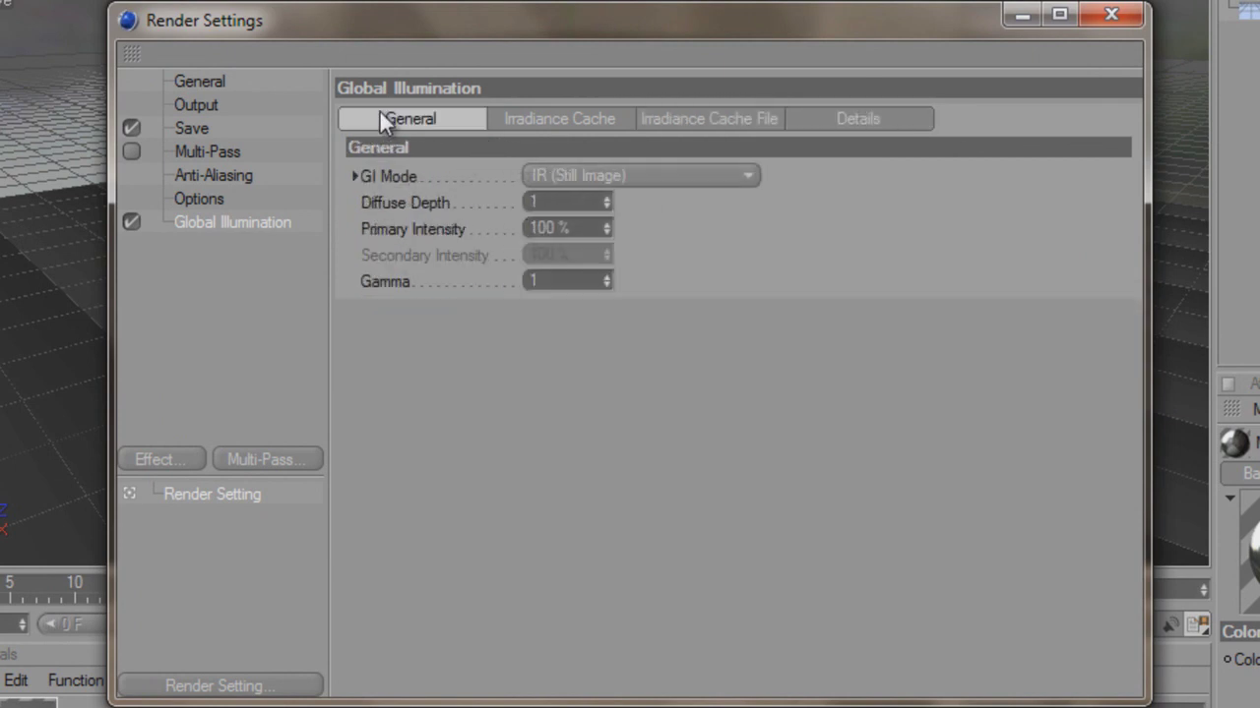
pyautogui.click(197, 197)
pyautogui.click(592, 360)
# Step: Close Render Settings and render three test previews of the global-illumination floor and sky
pyautogui.click(1111, 13)
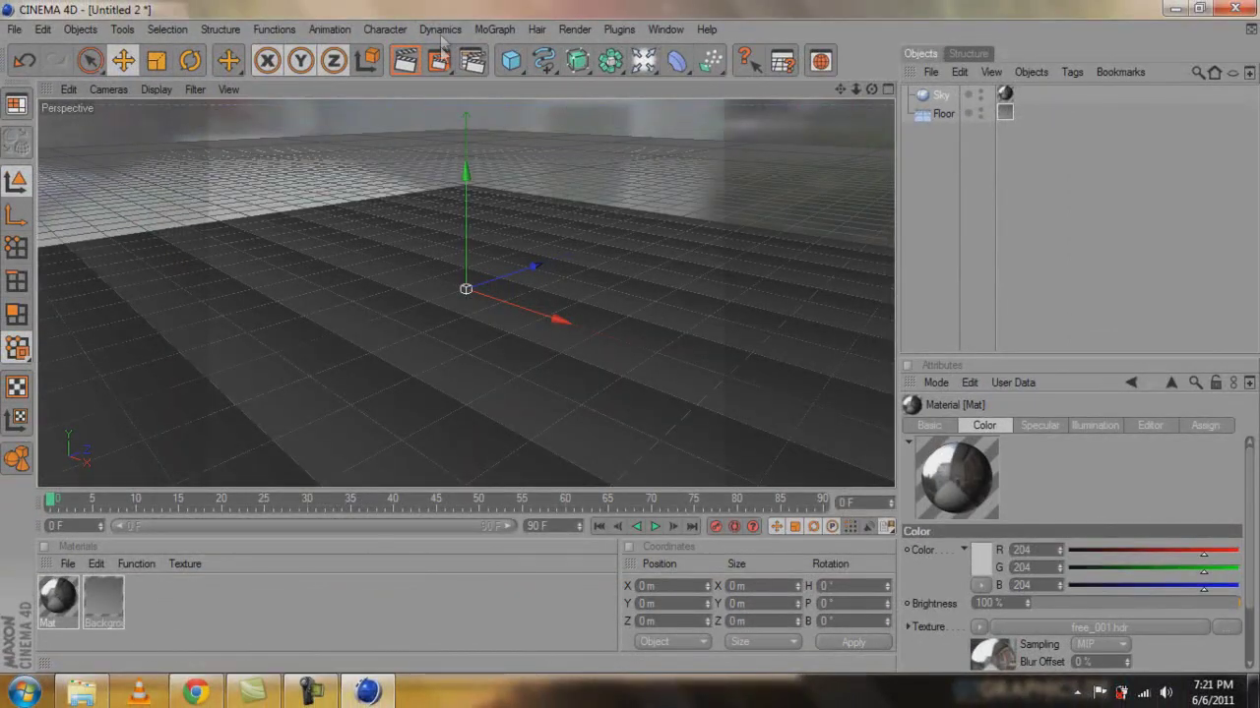
pyautogui.click(440, 61)
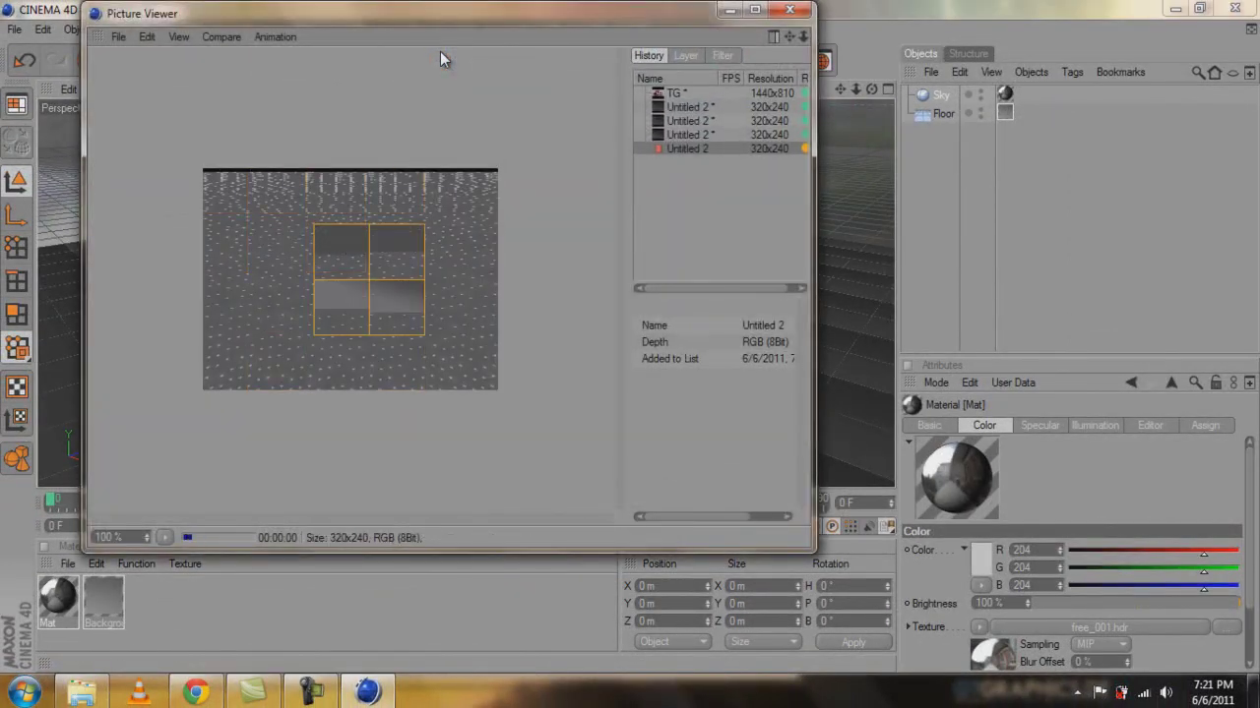
pyautogui.click(789, 10)
pyautogui.click(439, 60)
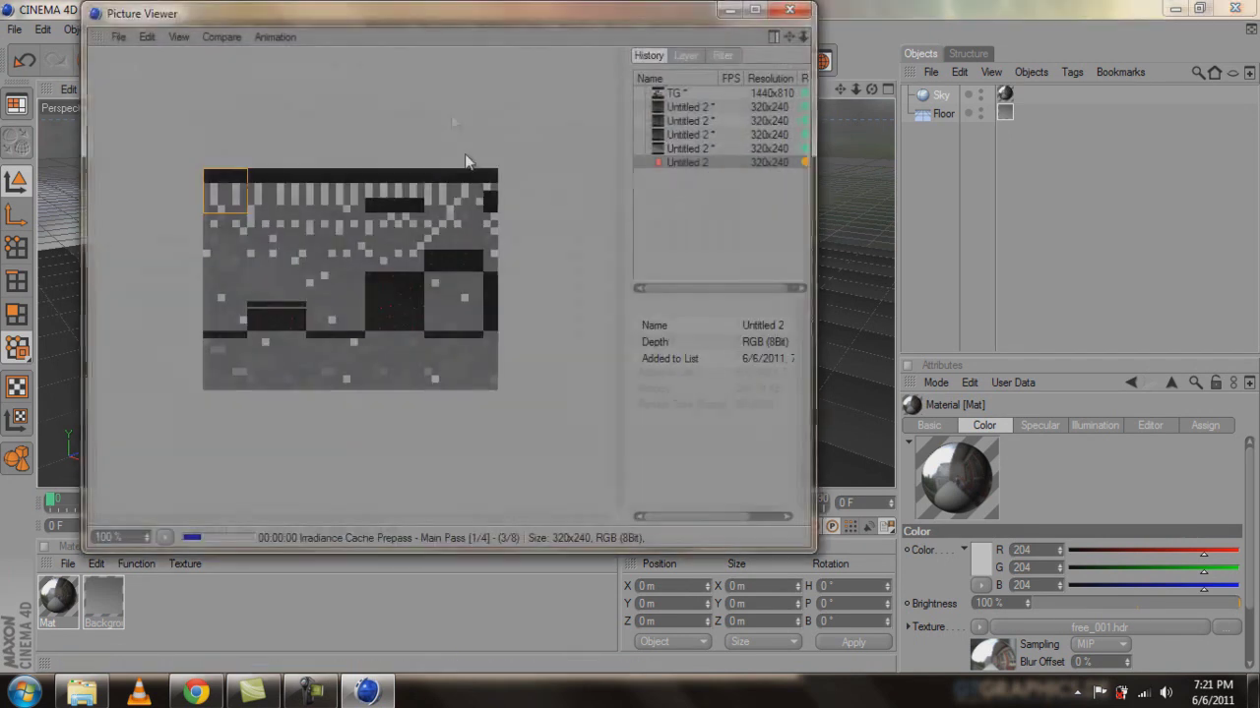
pyautogui.click(789, 11)
pyautogui.click(442, 63)
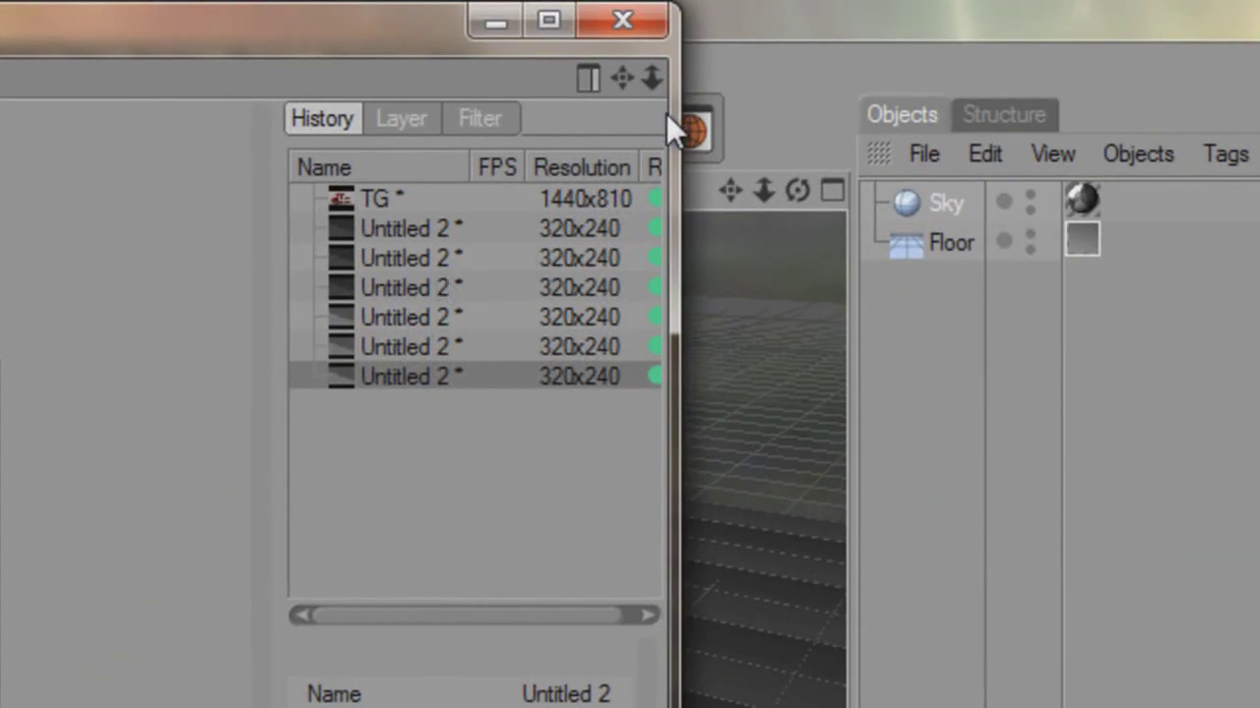
# Step: Close the preview and add a MoGraph Text Object to the scene
pyautogui.click(653, 30)
pyautogui.click(13, 62)
pyautogui.click(62, 429)
pyautogui.click(309, 126)
pyautogui.click(236, 134)
pyautogui.click(394, 116)
pyautogui.click(443, 95)
pyautogui.click(451, 124)
pyautogui.click(570, 54)
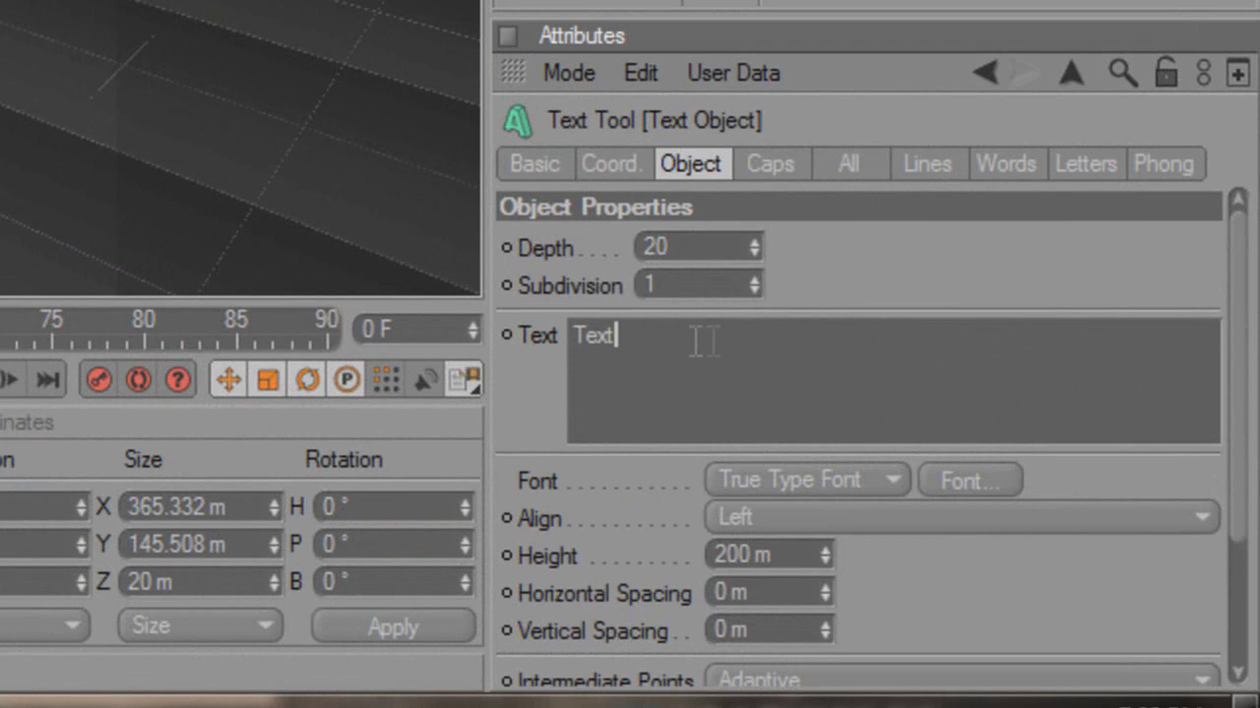
# Step: Change the text to 'Eatsleep' and set its extrusion depth to 40
pyautogui.doubleClick(695, 337)
pyautogui.write('Eatsleep')
pyautogui.click(755, 242)
pyautogui.click(754, 242)
pyautogui.doubleClick(715, 248)
pyautogui.write('22')
pyautogui.write('40')
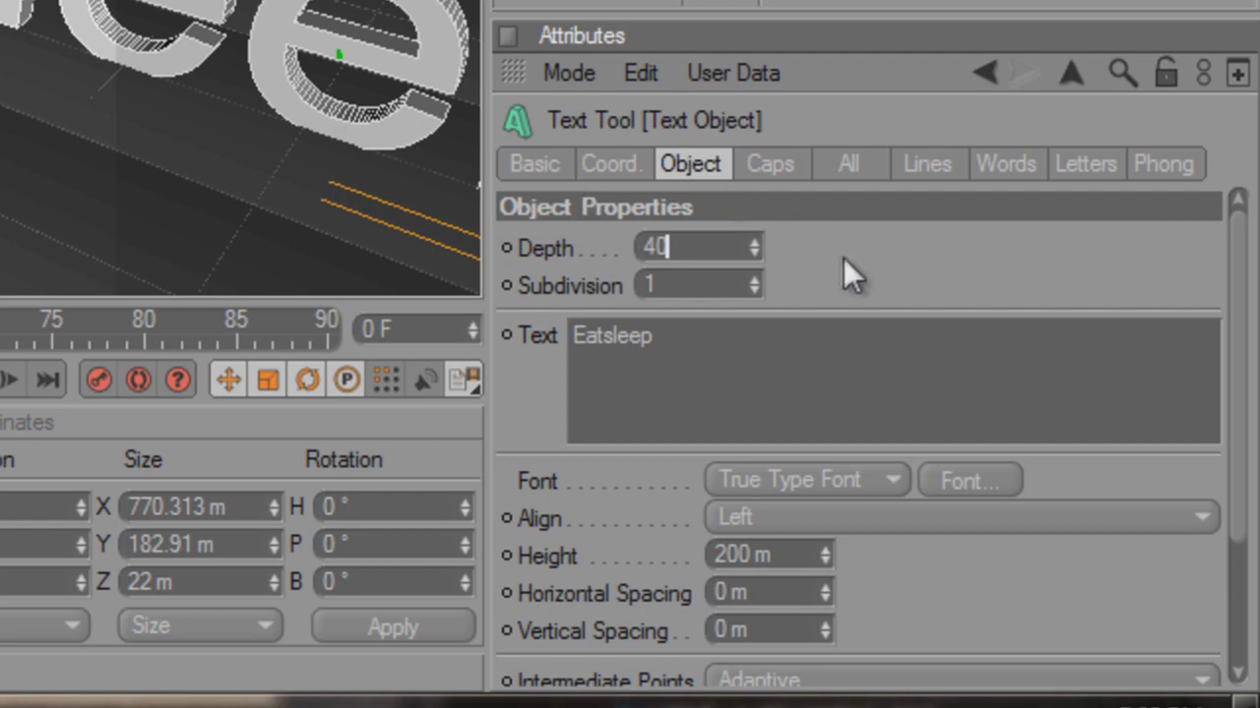
pyautogui.press('Return')
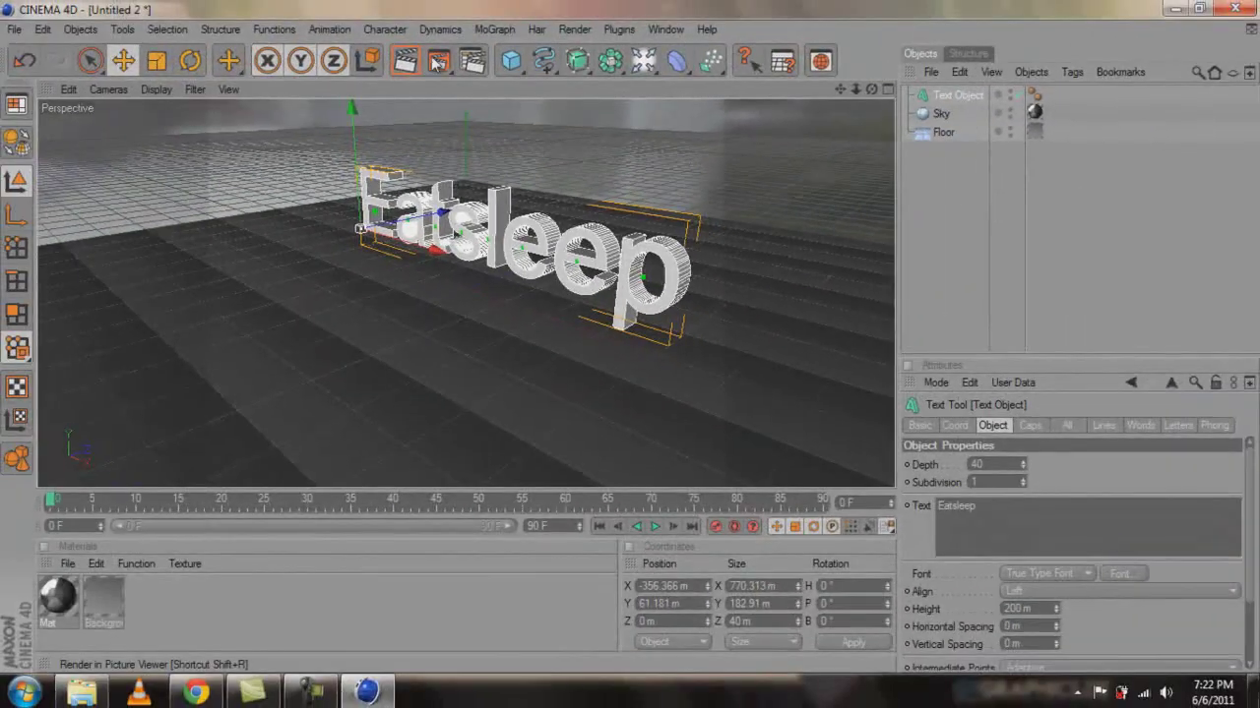
# Step: Render a preview of the text, then move the Eatsleep text back along Z
pyautogui.click(438, 61)
pyautogui.click(789, 10)
pyautogui.moveTo(615, 320); pyautogui.dragTo(631, 345)
# Step: Increase the text's extrusion depth to 50 and orbit the view to check it
pyautogui.doubleClick(994, 464)
pyautogui.write('50')
pyautogui.press('Return')
pyautogui.click(947, 284)
pyautogui.click(551, 265)
pyautogui.moveTo(870, 86); pyautogui.dragTo(631, 344)
pyautogui.click(737, 150)
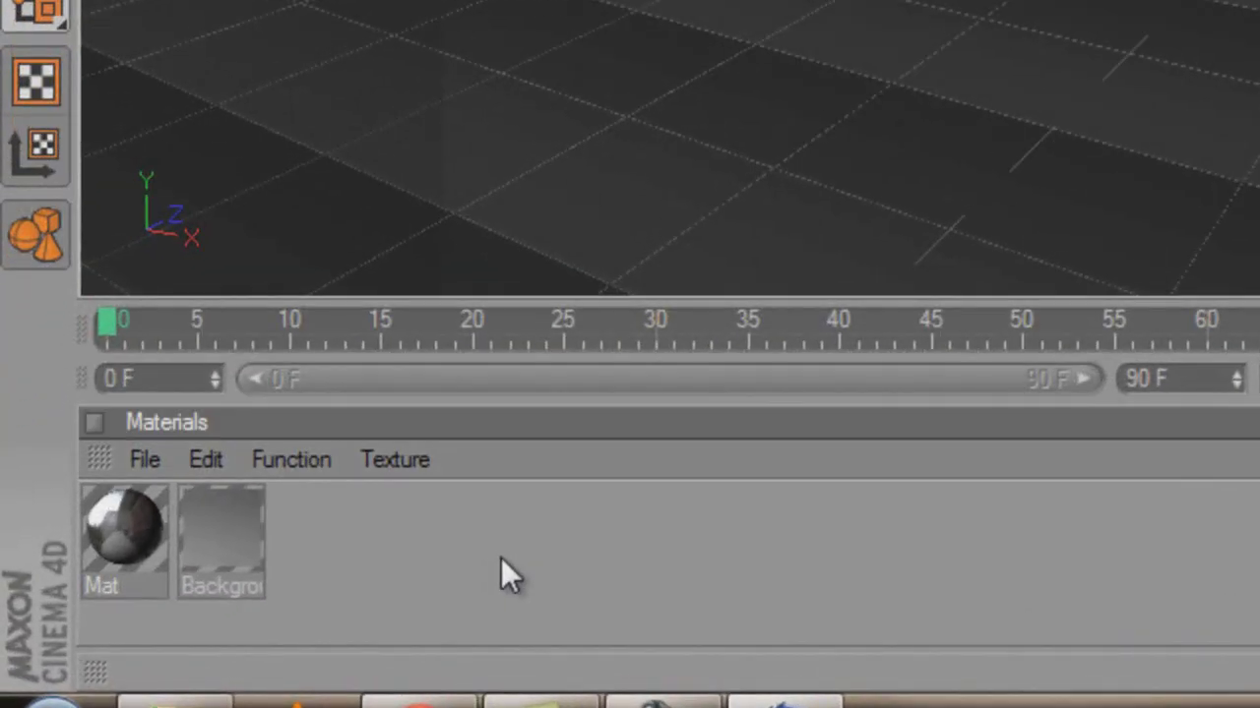
# Step: Create Mat.1 and set its colour to R 0, G 255, B 0 in the Material Editor
pyautogui.doubleClick(236, 617)
pyautogui.doubleClick(91, 495)
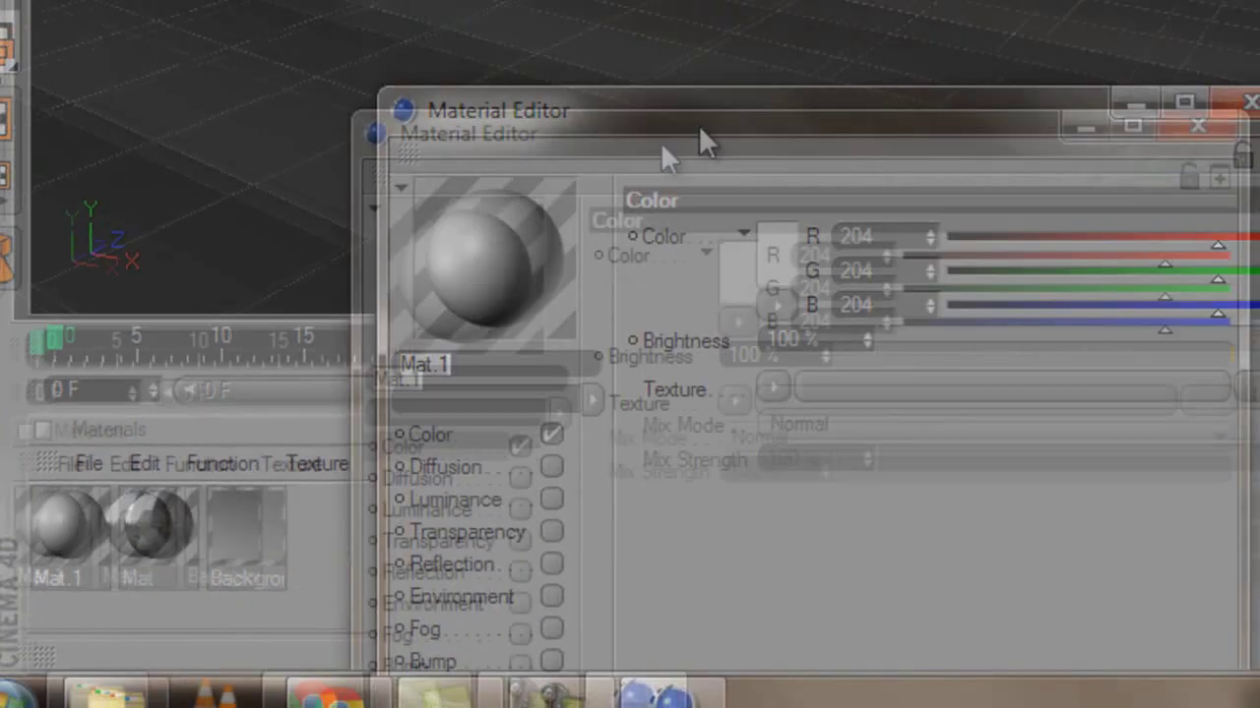
pyautogui.moveTo(698, 141); pyautogui.dragTo(512, 44)
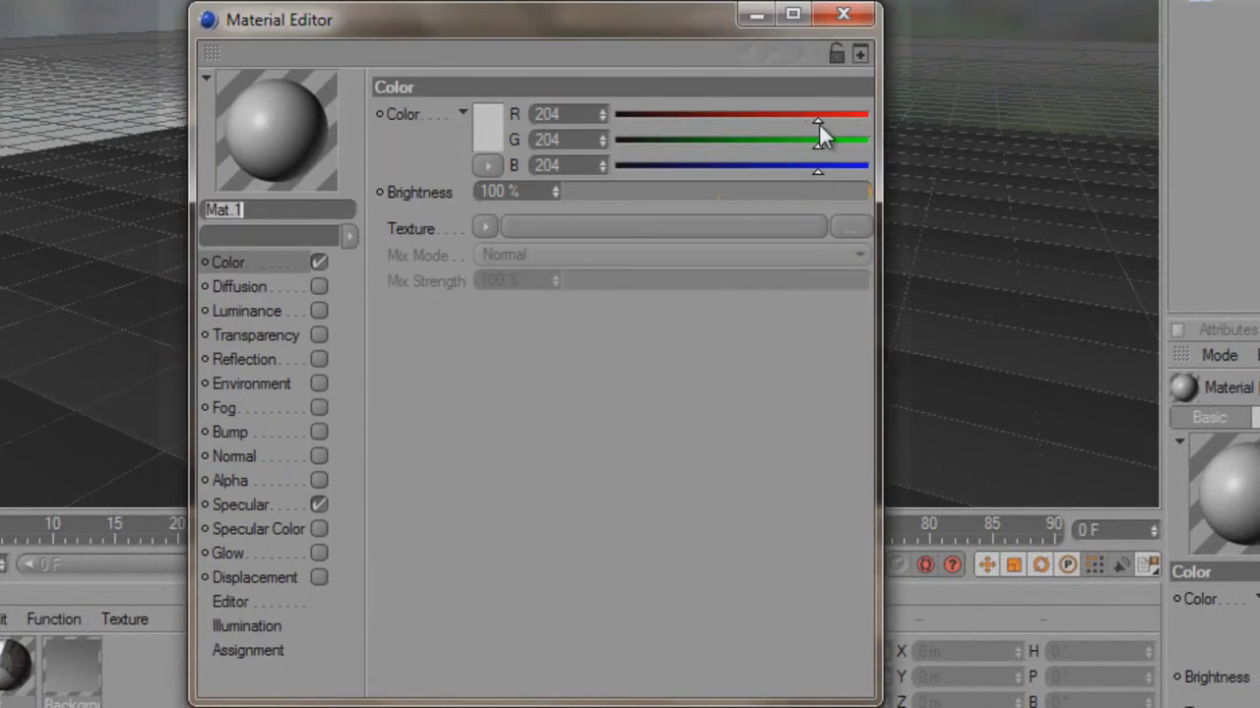
pyautogui.moveTo(818, 122); pyautogui.dragTo(615, 116)
pyautogui.moveTo(817, 169); pyautogui.dragTo(599, 164)
pyautogui.moveTo(817, 145)
pyautogui.mouseDown()
pyautogui.moveTo(910, 142)
pyautogui.moveTo(759, 142)
pyautogui.mouseUp()
# Step: Toggle Luminance on and off, then return to Mat.1's Color channel texture options
pyautogui.click(310, 307)
pyautogui.click(318, 311)
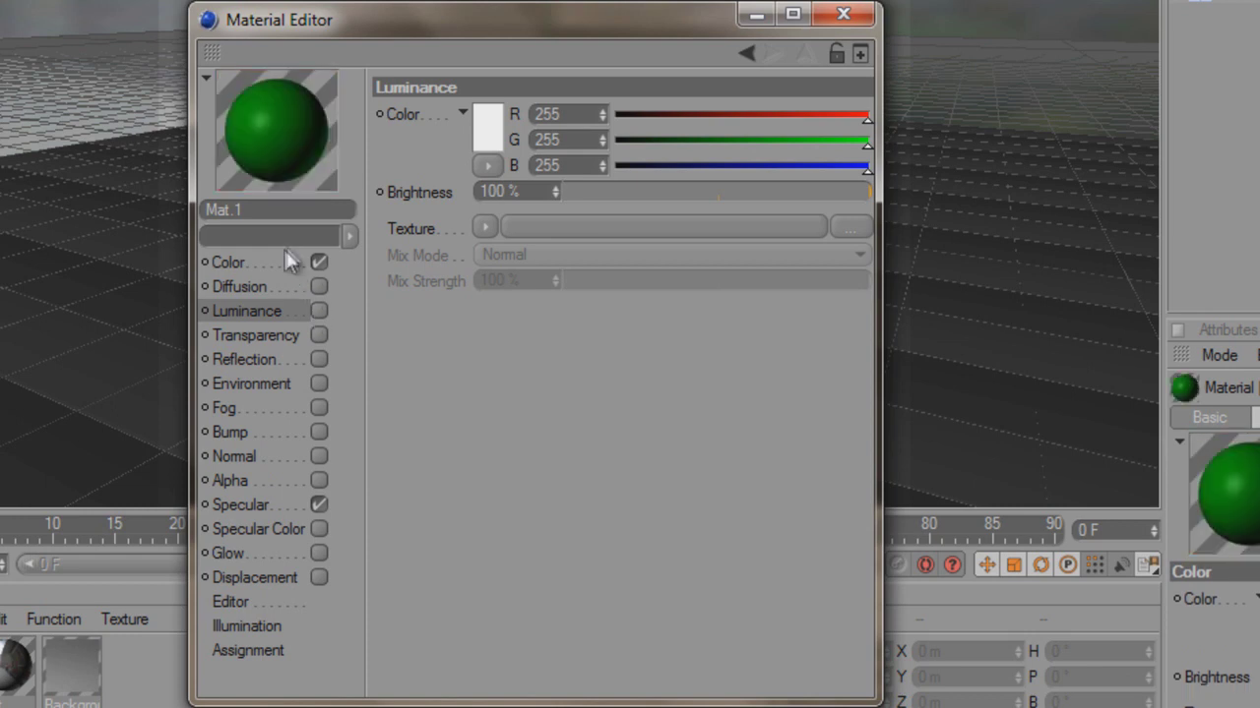
pyautogui.click(284, 261)
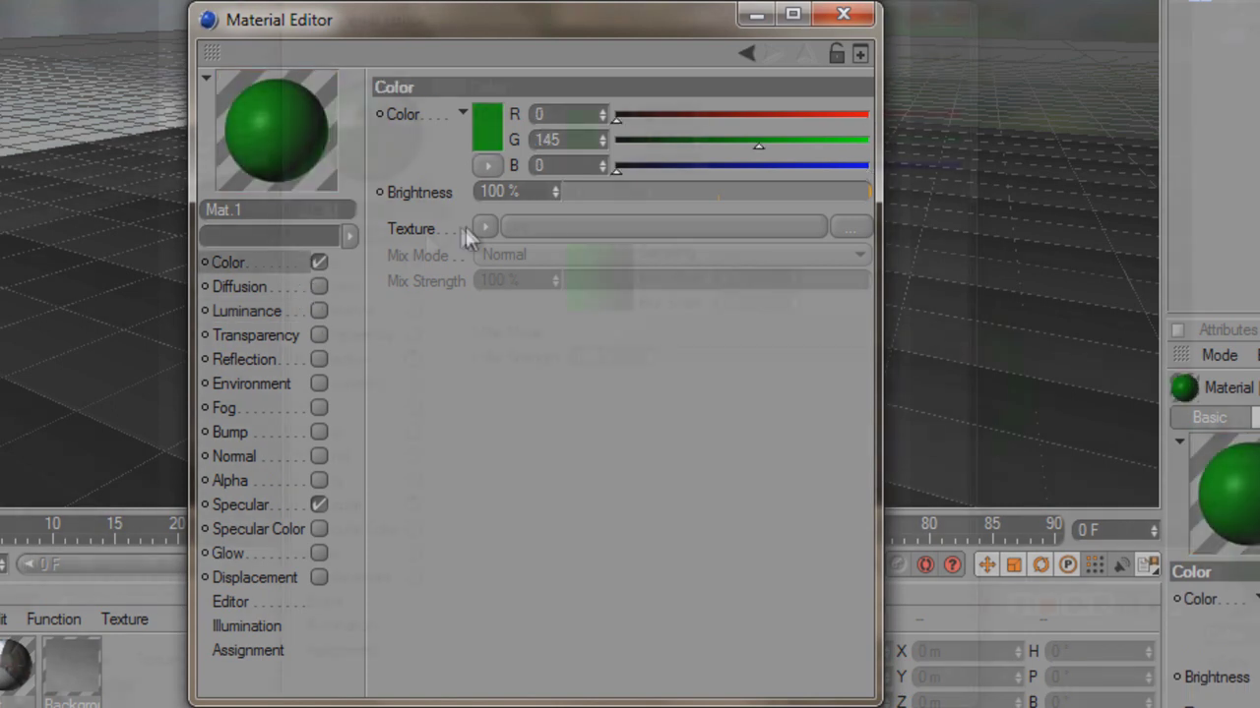
pyautogui.click(482, 228)
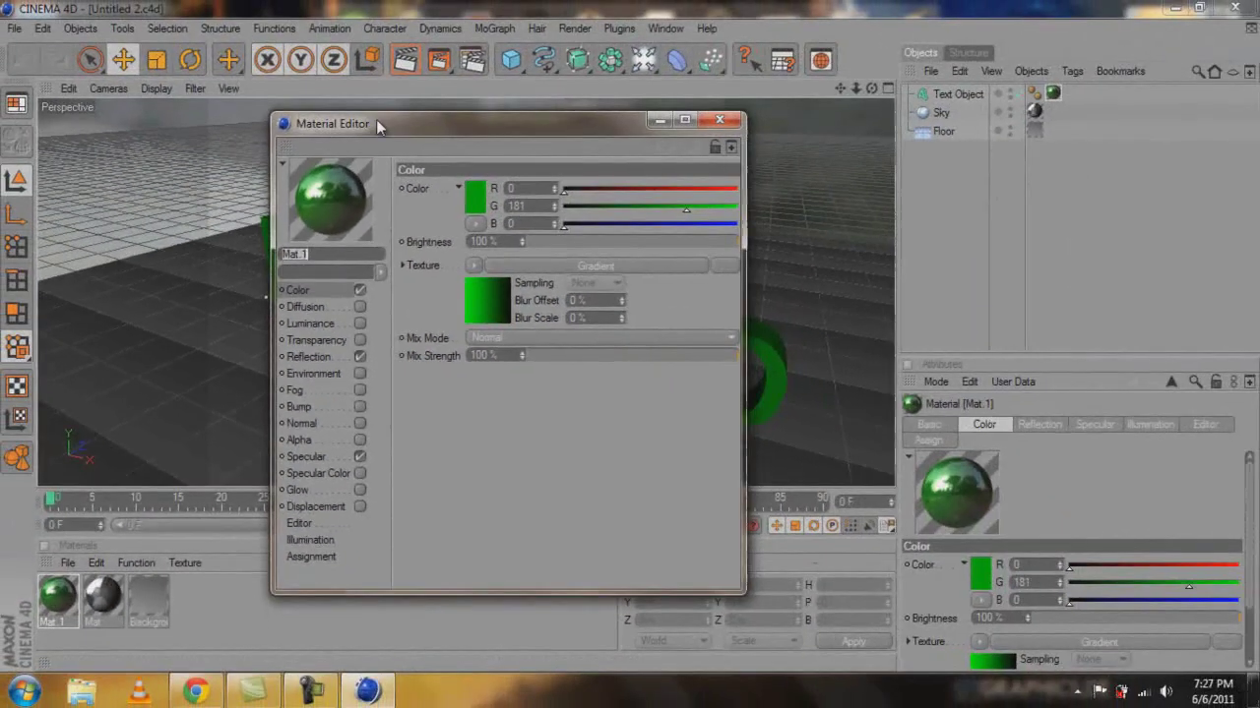
pyautogui.moveTo(440, 20); pyautogui.dragTo(400, 446)
pyautogui.moveTo(353, 402); pyautogui.dragTo(321, 122)
# Step: Load a Color shader as the colour texture and set it to R 0, G 199, B 0
pyautogui.click(416, 264)
pyautogui.click(474, 421)
pyautogui.click(539, 259)
pyautogui.moveTo(676, 289); pyautogui.dragTo(501, 302)
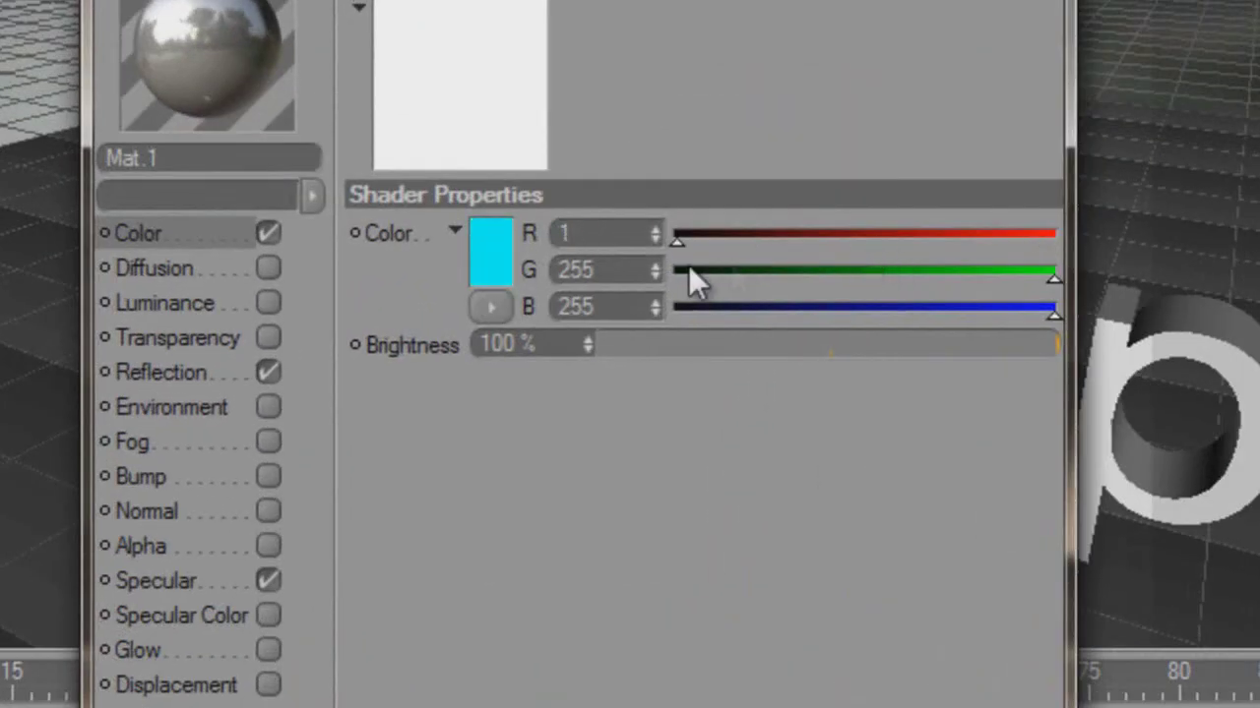
pyautogui.moveTo(740, 307); pyautogui.dragTo(550, 325)
pyautogui.moveTo(1072, 279); pyautogui.dragTo(970, 284)
# Step: Set Mat.1's Reflection brightness to 21%
pyautogui.click(188, 370)
pyautogui.click(268, 373)
pyautogui.click(269, 373)
pyautogui.click(775, 136)
pyautogui.moveTo(773, 136)
pyautogui.mouseDown()
pyautogui.moveTo(675, 134)
pyautogui.moveTo(719, 126)
pyautogui.moveTo(701, 130)
pyautogui.mouseUp()
# Step: Set the Specular width, height and falloff all to 100%
pyautogui.click(157, 583)
pyautogui.moveTo(935, 181); pyautogui.dragTo(1061, 181)
pyautogui.moveTo(860, 217); pyautogui.dragTo(1060, 217)
pyautogui.moveTo(819, 258); pyautogui.dragTo(745, 265)
pyautogui.moveTo(728, 257)
pyautogui.mouseDown()
pyautogui.moveTo(1068, 250)
pyautogui.moveTo(727, 267)
pyautogui.moveTo(744, 246)
pyautogui.moveTo(822, 247)
pyautogui.moveTo(746, 260)
pyautogui.mouseUp()
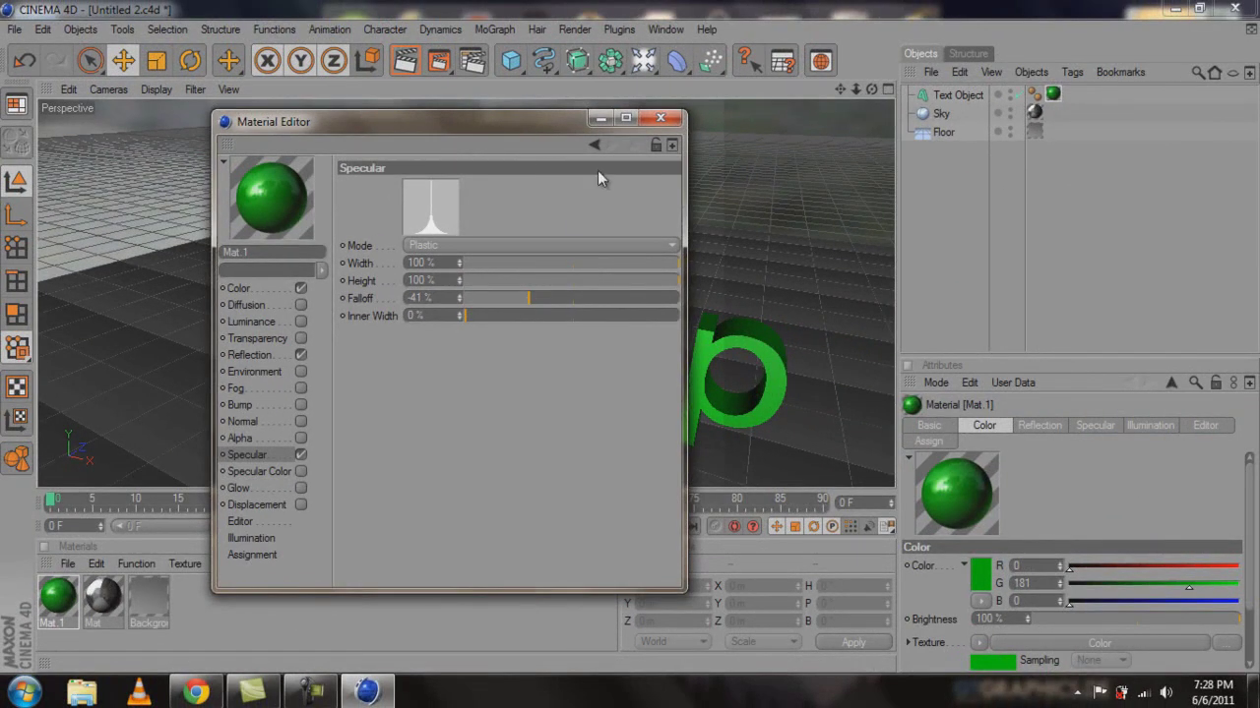
# Step: Apply Mat.1 to the Eatsleep text object and delete the duplicate texture tag
pyautogui.click(660, 118)
pyautogui.moveTo(58, 599); pyautogui.dragTo(955, 92)
pyautogui.press('Delete')
# Step: Render the green text, pull the camera back, and render the adjusted view
pyautogui.click(439, 60)
pyautogui.click(773, 9)
pyautogui.moveTo(839, 87); pyautogui.dragTo(635, 337)
pyautogui.click(438, 61)
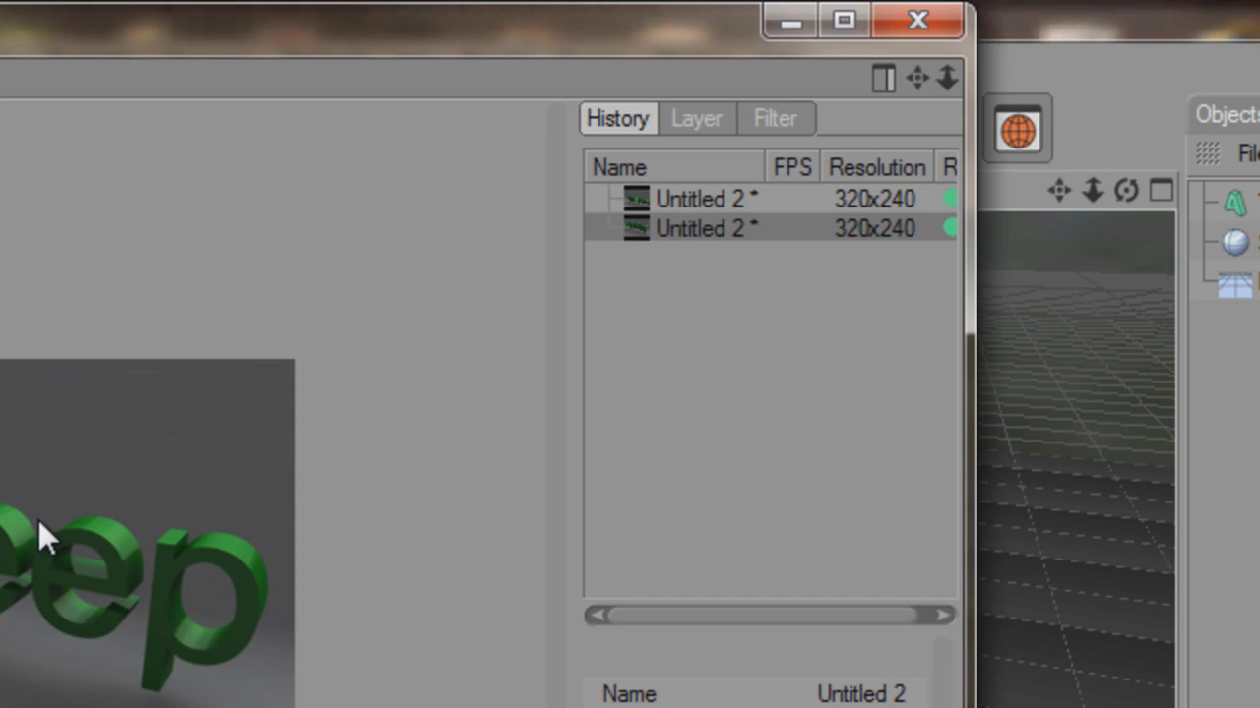
pyautogui.click(915, 21)
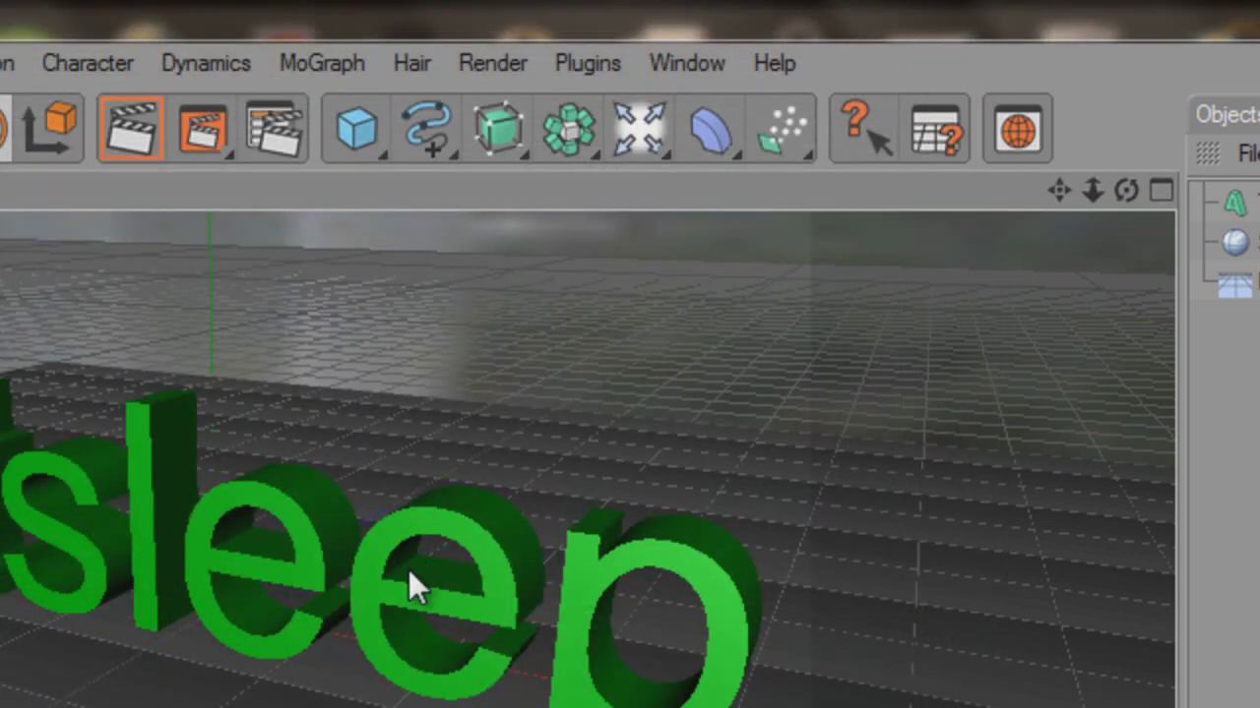